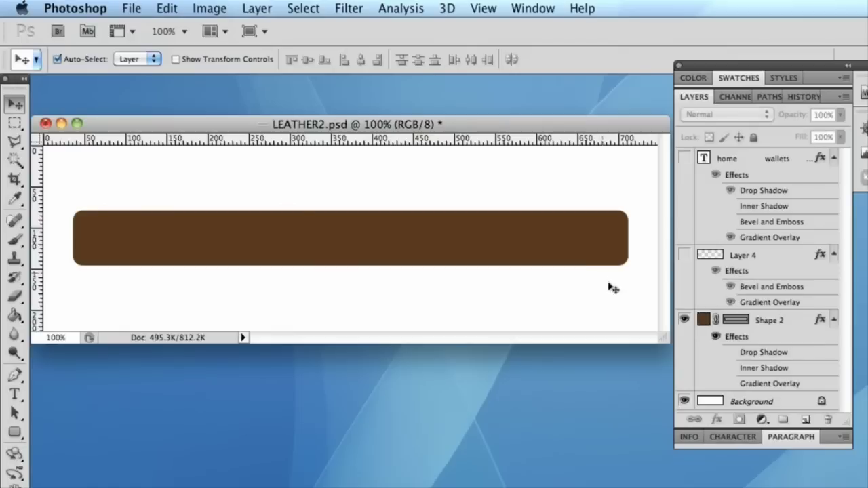
# - Re-enable Shape 2's Drop Shadow, Inner Shadow and Gradient Overlay effects in the Layers panel
pyautogui.click(730, 353)
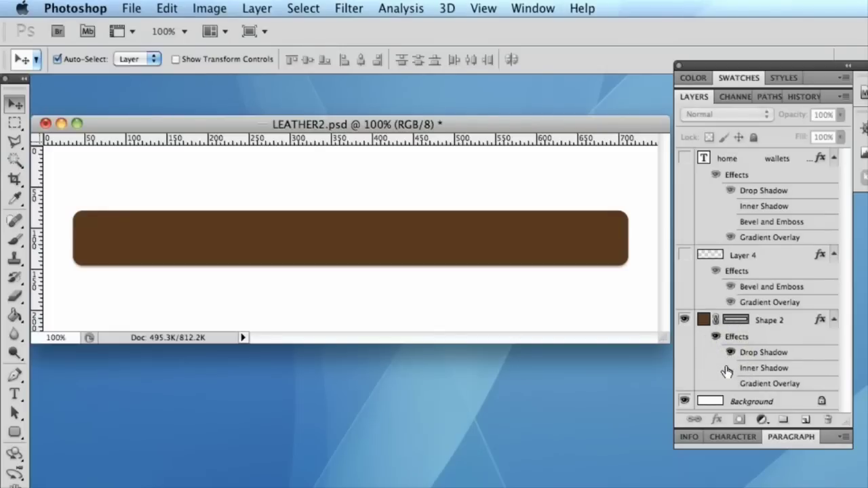
pyautogui.click(729, 368)
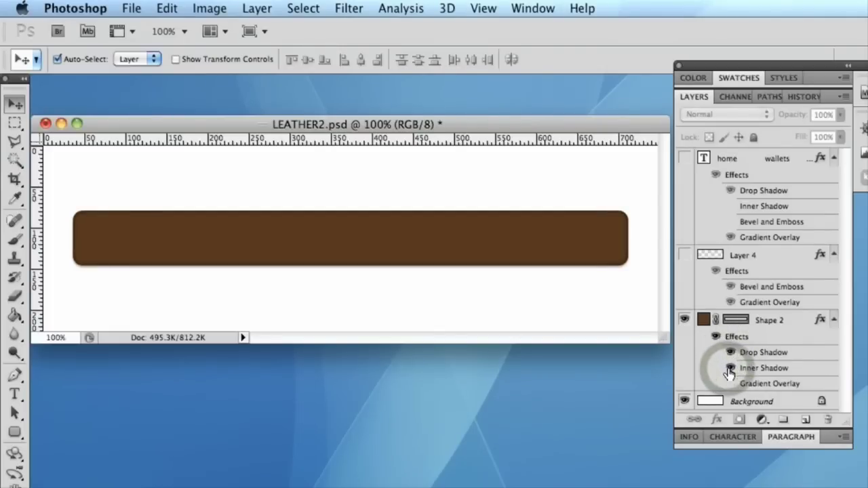
pyautogui.click(730, 384)
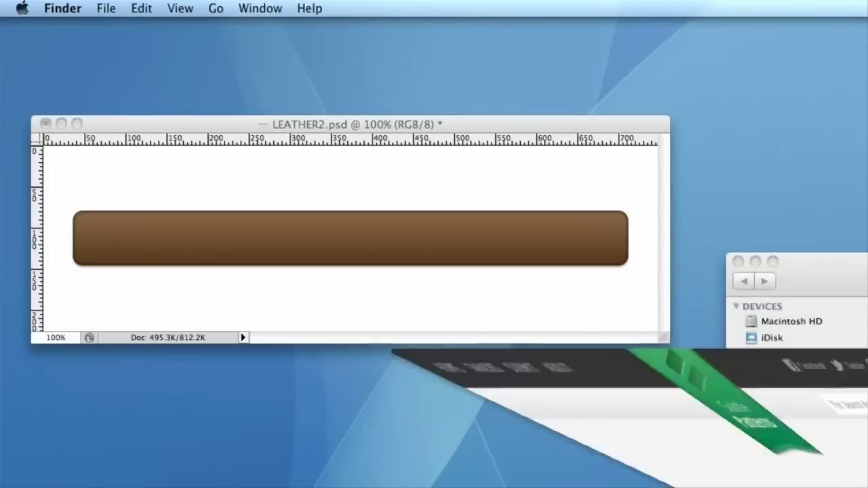
# - Switch to Chrome and search Subtle Patterns for 'leather'
pyautogui.press('super+Tab')
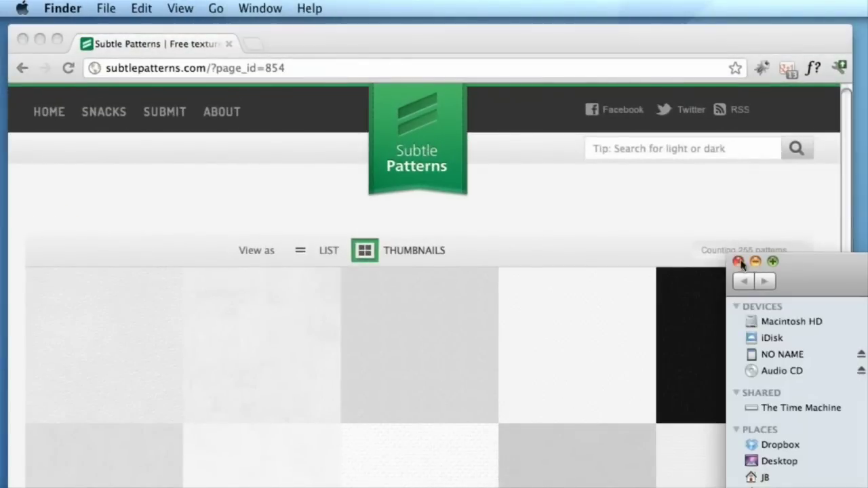
pyautogui.click(738, 261)
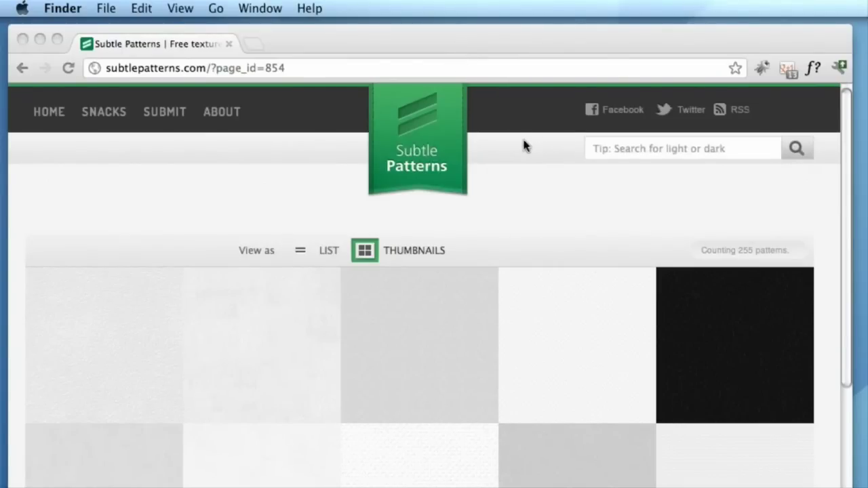
pyautogui.click(600, 148)
pyautogui.click(604, 148)
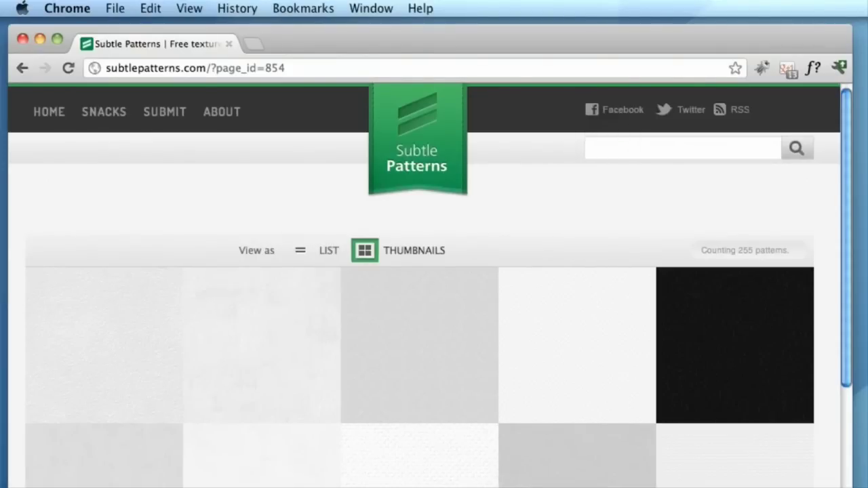
pyautogui.write('leather')
pyautogui.press('Return')
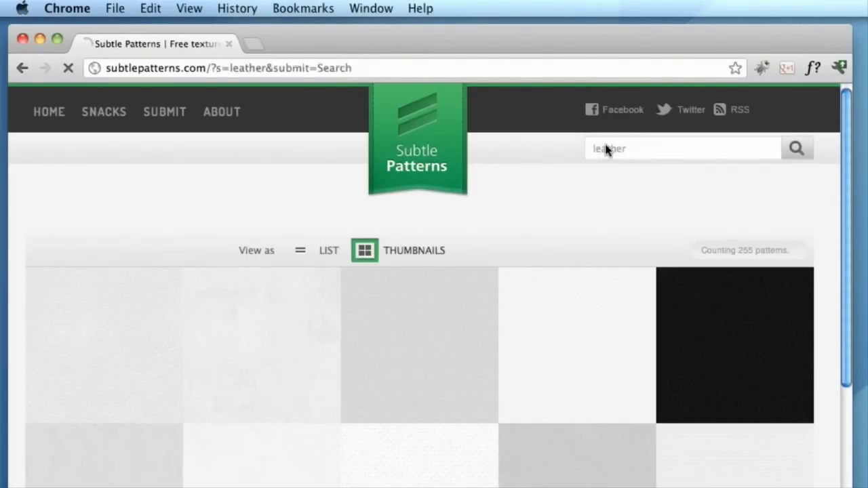
# - Open the Leather 1 pattern's full 300×300 image from the search results
pyautogui.scroll(-3, 552, 243)
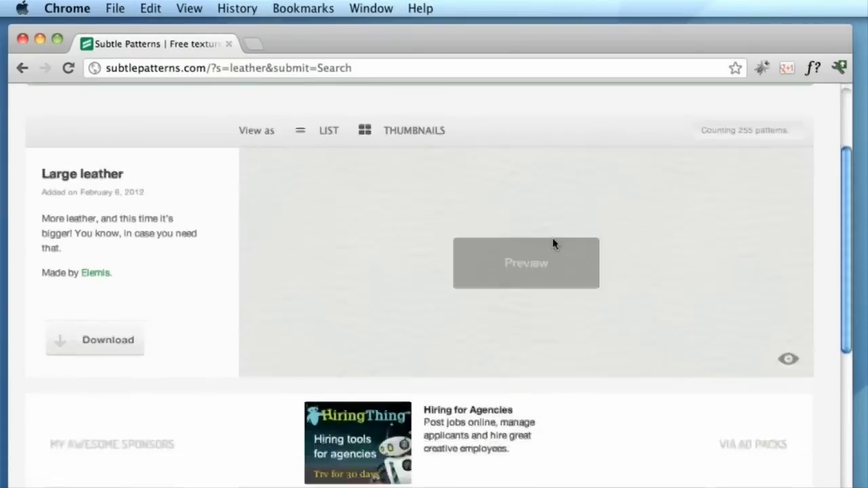
pyautogui.scroll(-15, 552, 242)
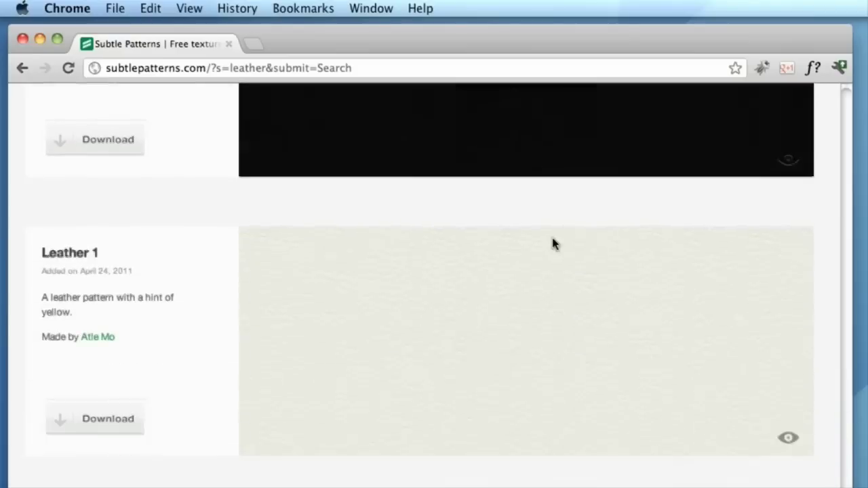
pyautogui.moveTo(339, 347)
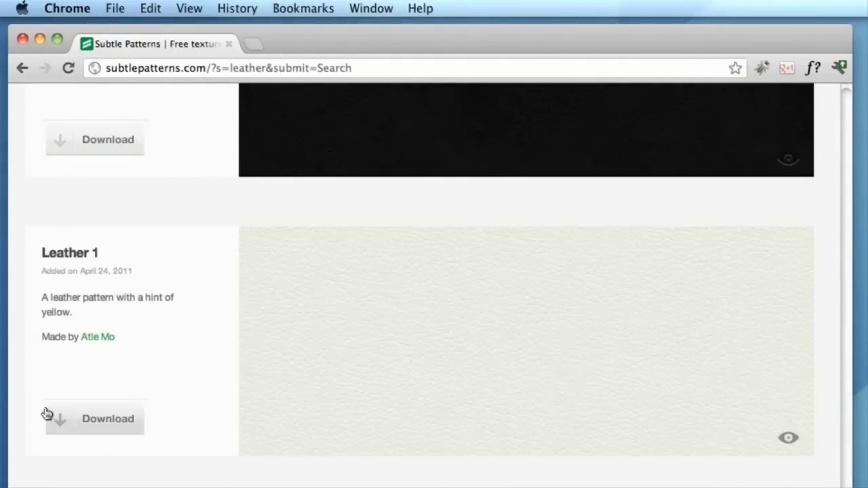
pyautogui.click(100, 422)
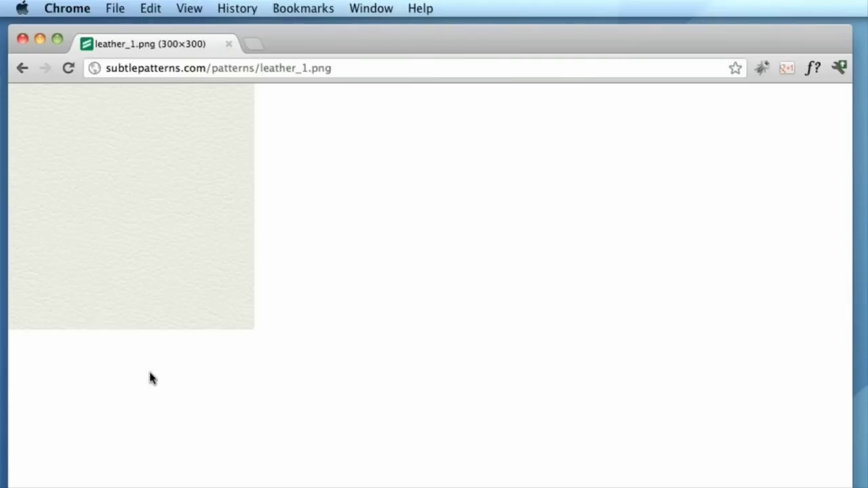
# - Move Chrome aside and drag the leather_1.png image onto the desktop as a file
pyautogui.moveTo(154, 271); pyautogui.dragTo(398, 275)
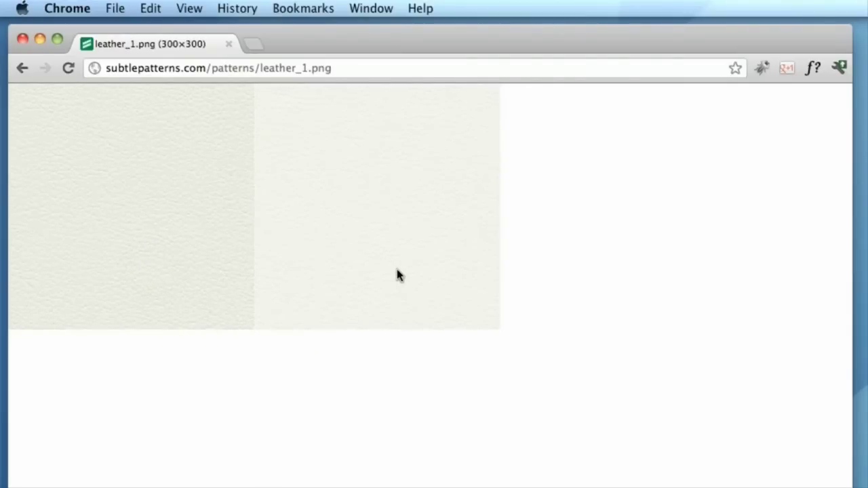
pyautogui.moveTo(397, 277); pyautogui.dragTo(400, 288)
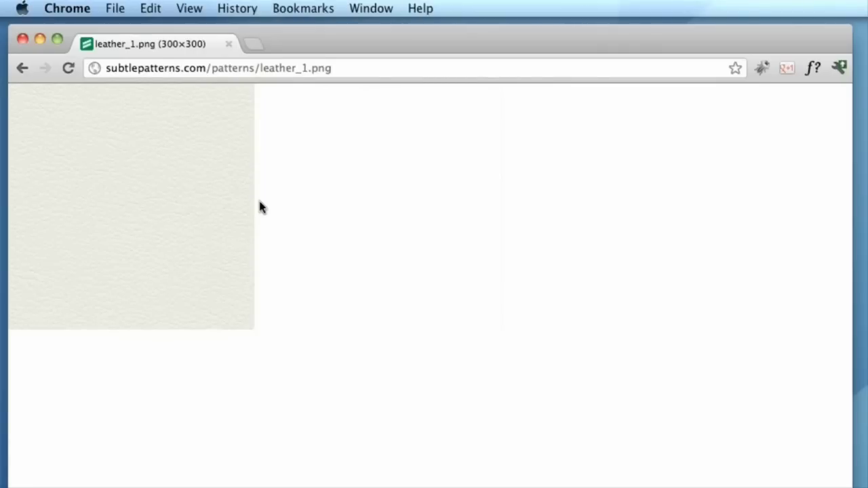
pyautogui.moveTo(286, 40); pyautogui.dragTo(835, 46)
pyautogui.moveTo(740, 149); pyautogui.dragTo(294, 398)
# - Open leather_1.png from the desktop in Photoshop, enlarge its window and select all
pyautogui.click(397, 323)
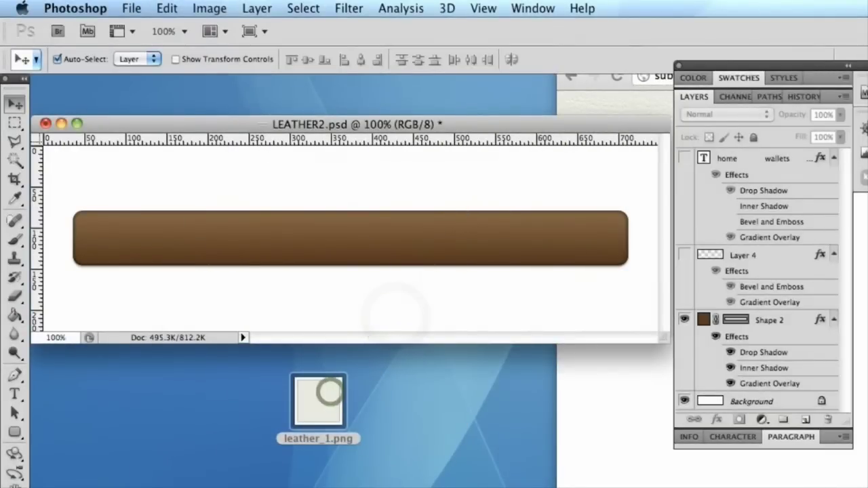
pyautogui.doubleClick(328, 393)
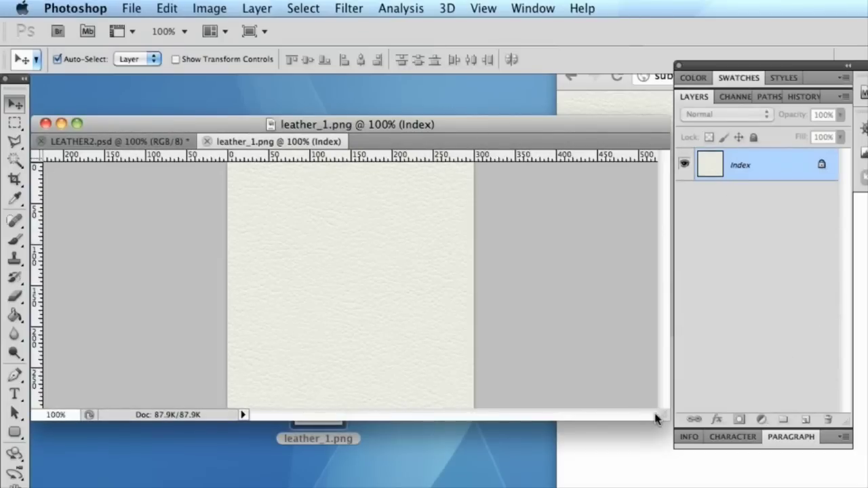
pyautogui.moveTo(654, 419); pyautogui.dragTo(657, 447)
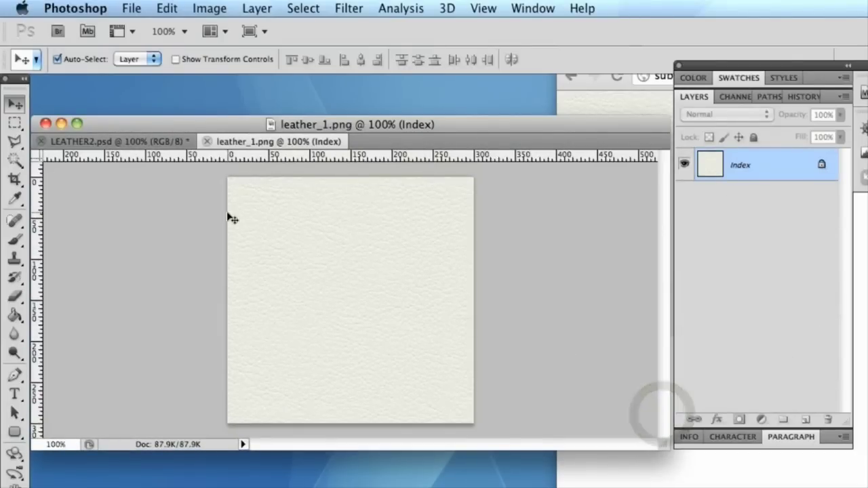
pyautogui.press('super+a')
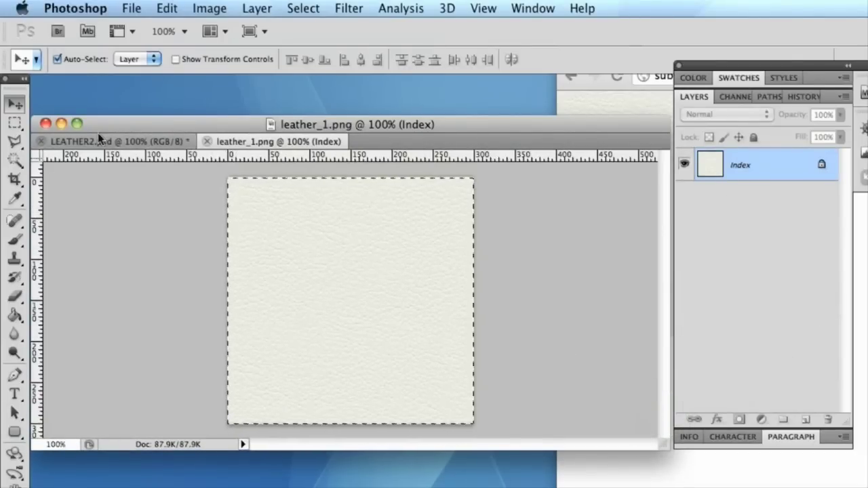
pyautogui.click(98, 138)
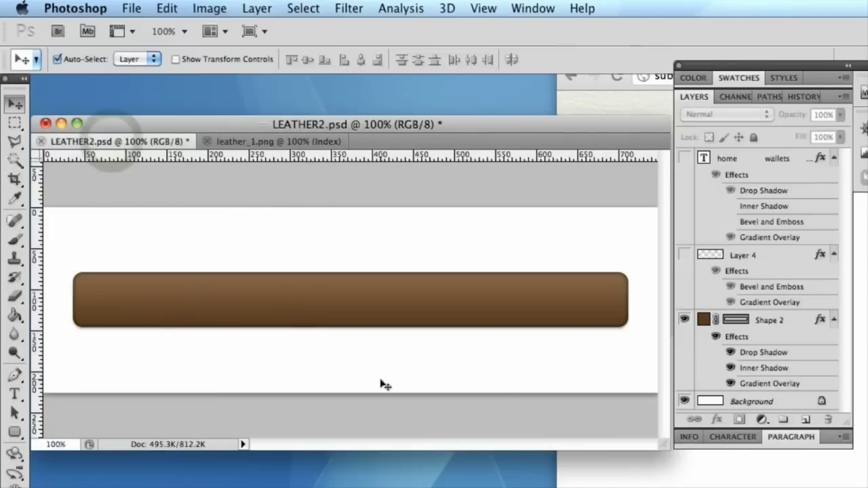
pyautogui.click(303, 144)
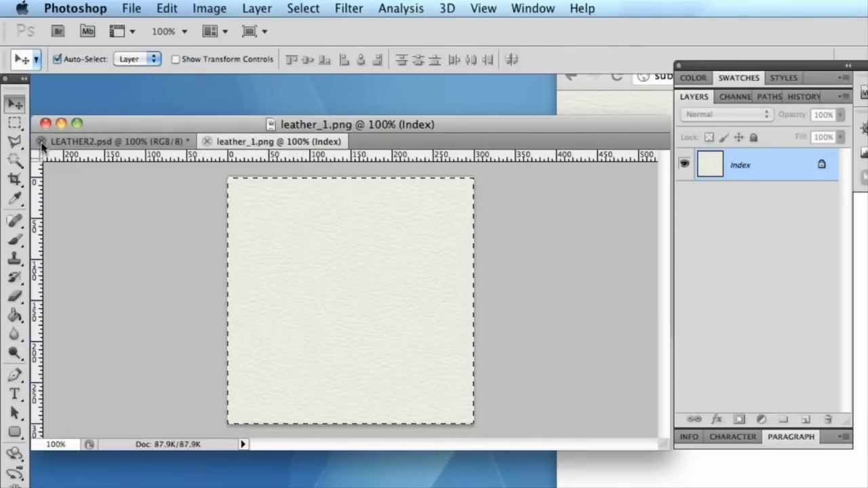
# - Marquee-select the whole leather tile and define it as a pattern named 'White Leather'
pyautogui.click(15, 122)
pyautogui.click(151, 226)
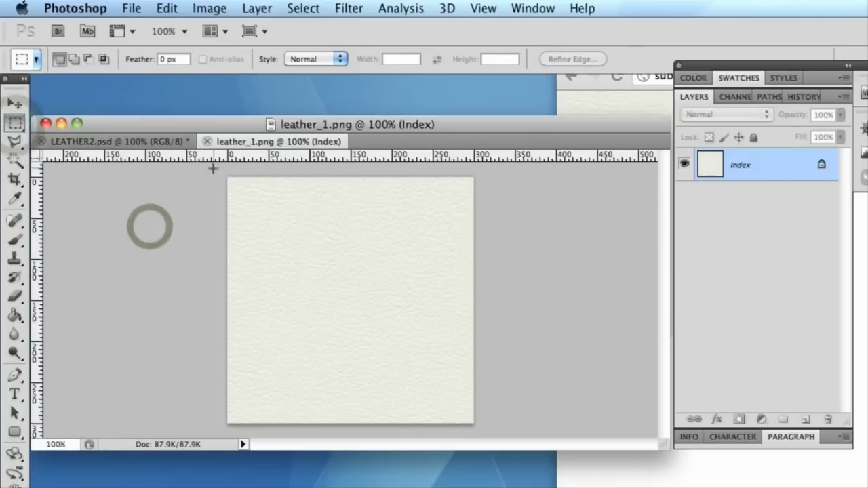
pyautogui.moveTo(211, 170); pyautogui.dragTo(496, 414)
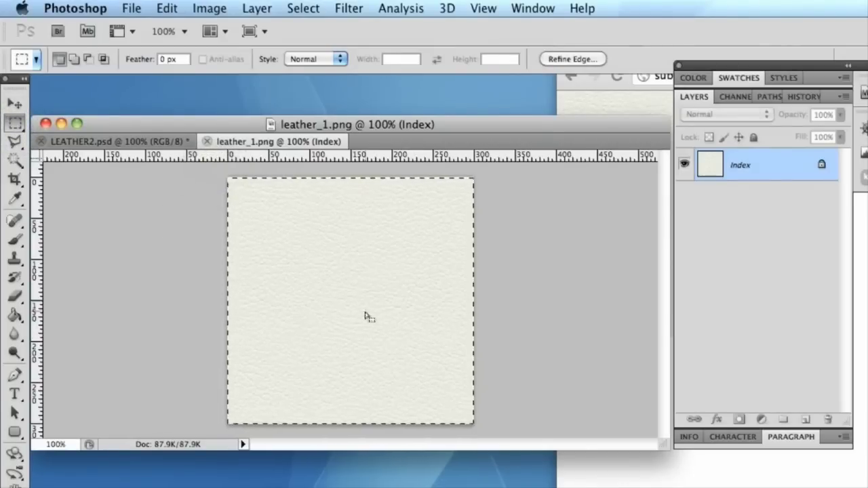
pyautogui.click(167, 8)
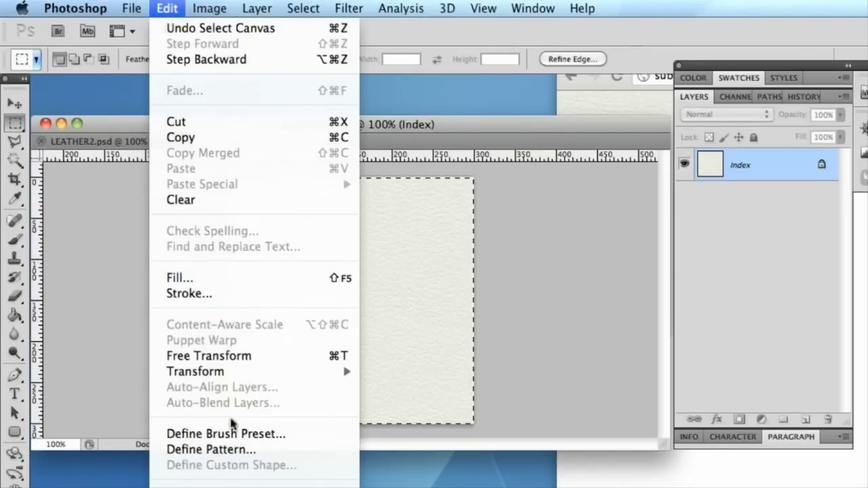
pyautogui.click(232, 449)
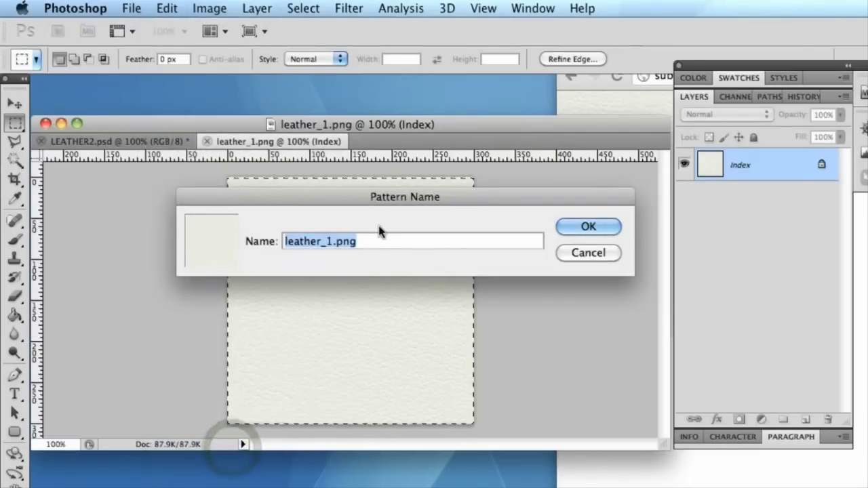
pyautogui.write('White Leather')
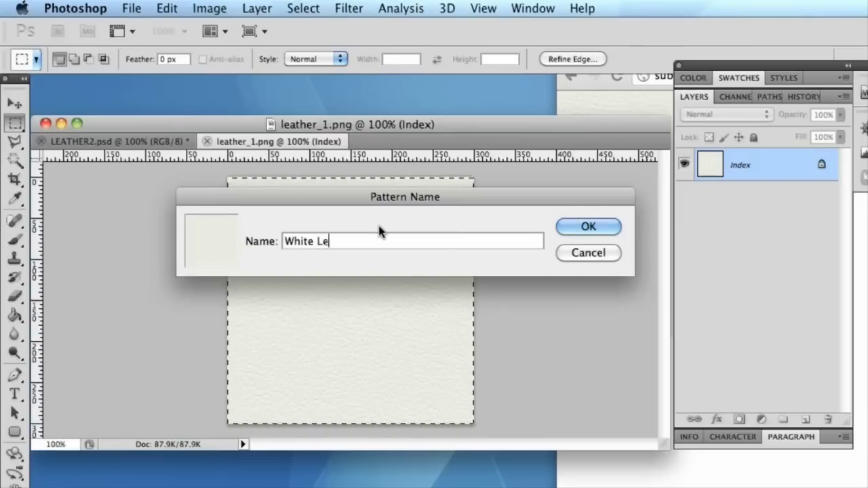
pyautogui.click(588, 227)
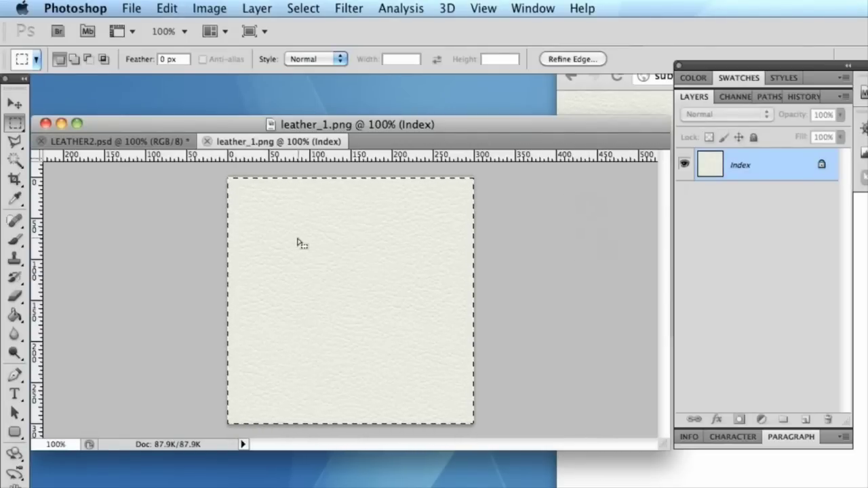
# - Add a new Layer 5 above Shape 2 in LEATHER2.psd
pyautogui.click(136, 142)
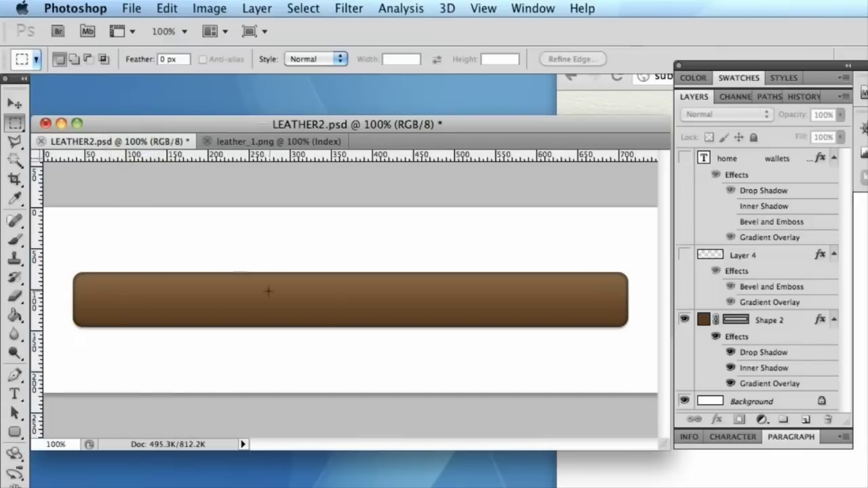
pyautogui.click(778, 322)
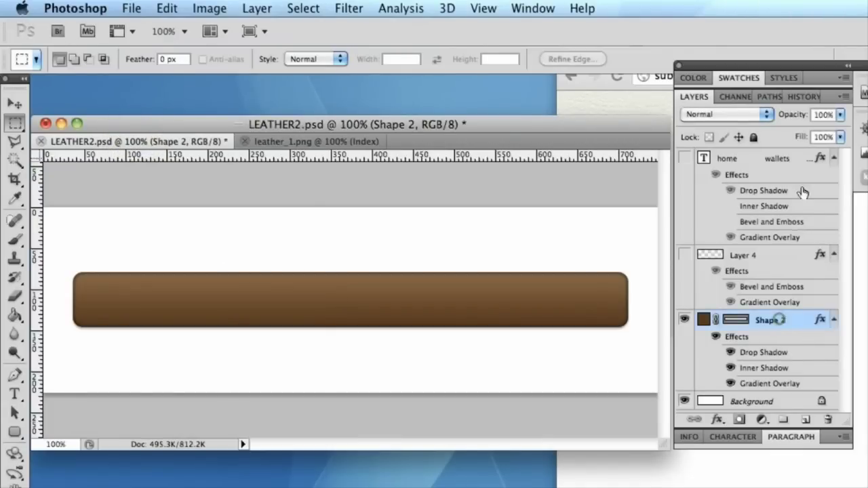
pyautogui.click(842, 96)
pyautogui.click(855, 107)
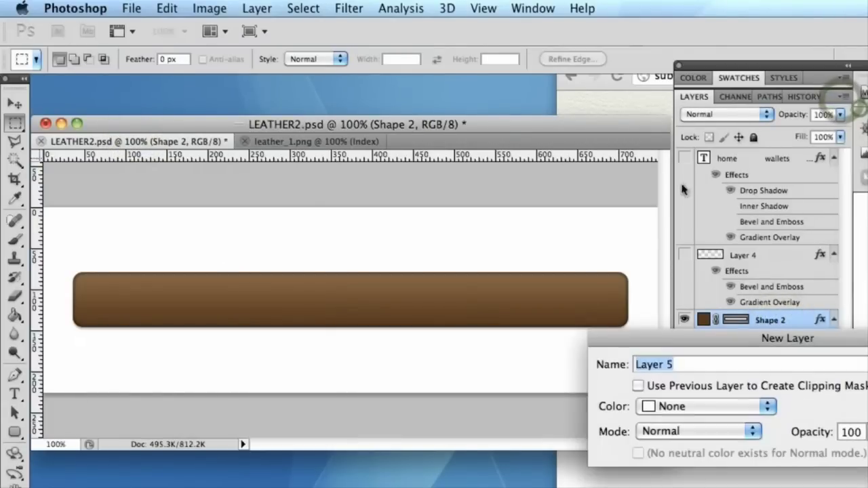
pyautogui.press('Return')
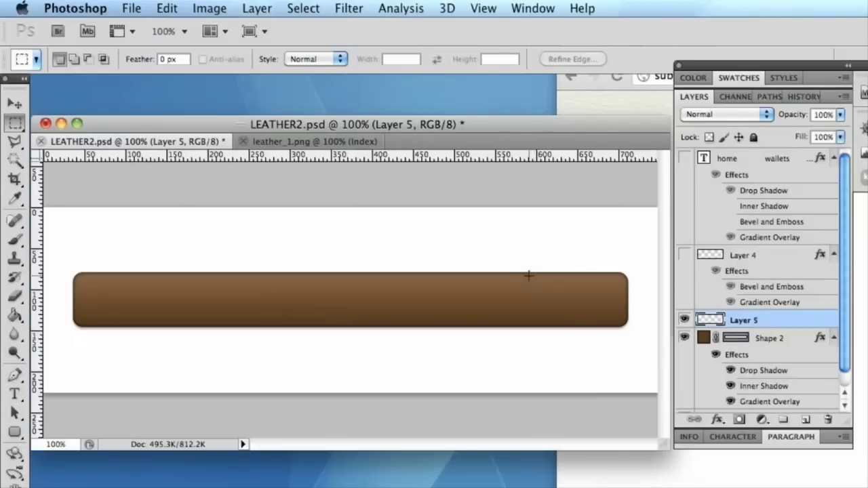
# - Fill Layer 5 with the pale White Leather pattern using the Paint Bucket
pyautogui.click(15, 316)
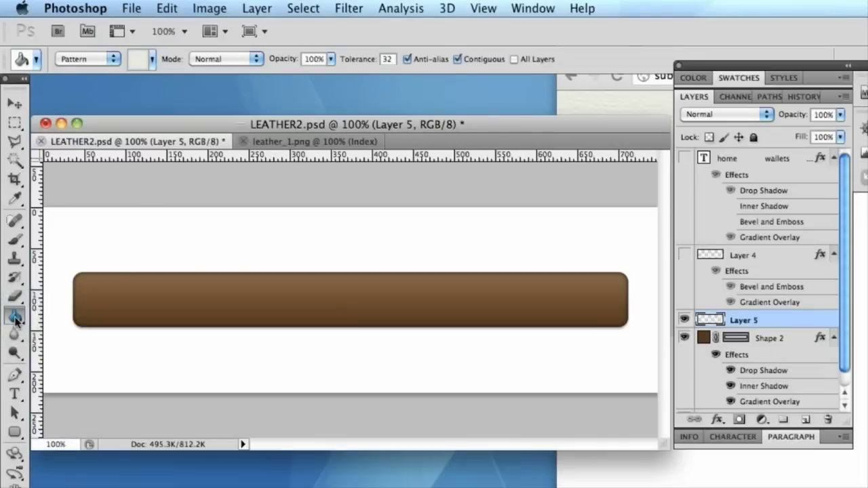
pyautogui.click(83, 59)
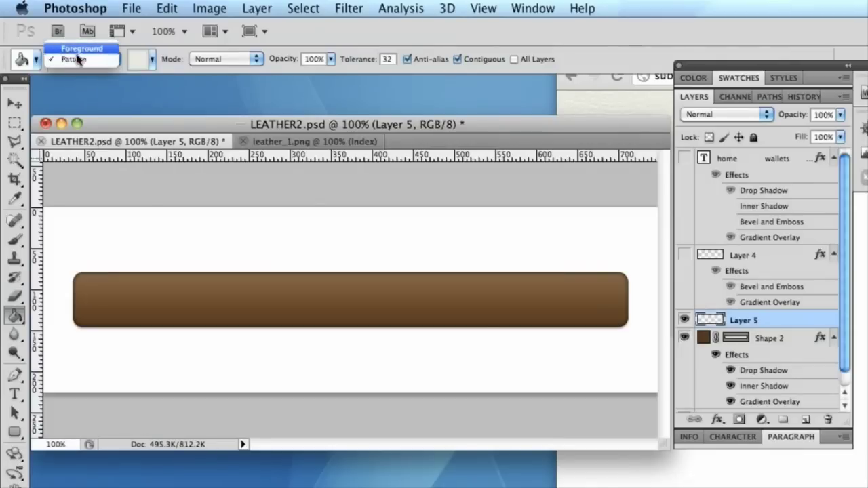
pyautogui.click(77, 59)
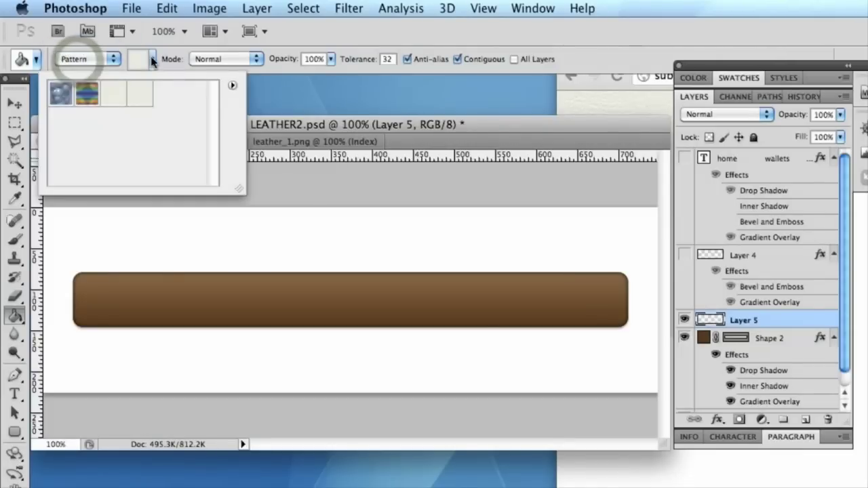
pyautogui.click(63, 98)
pyautogui.click(82, 100)
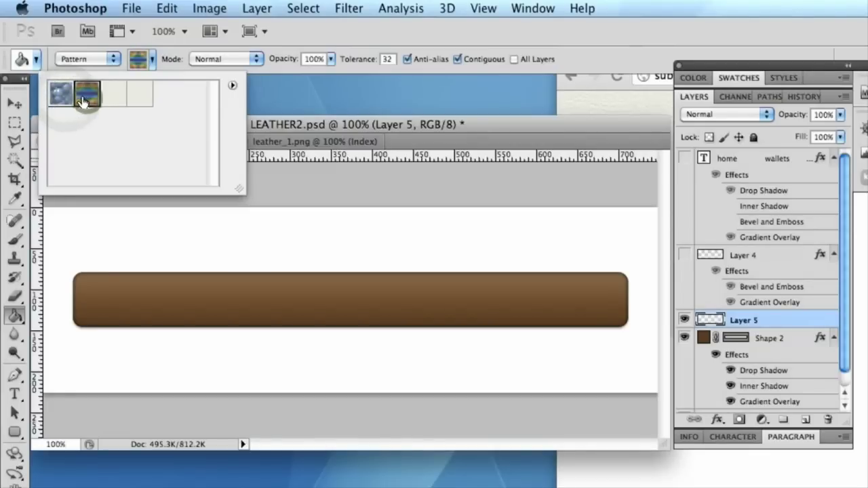
pyautogui.click(136, 95)
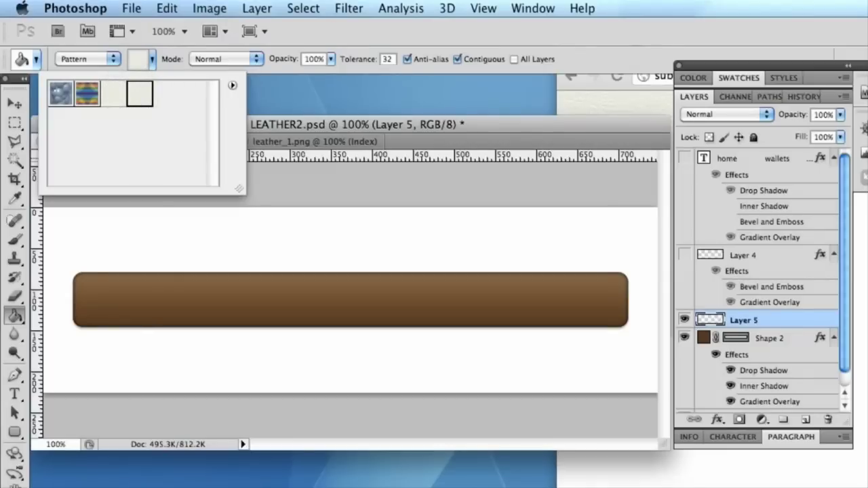
pyautogui.click(137, 98)
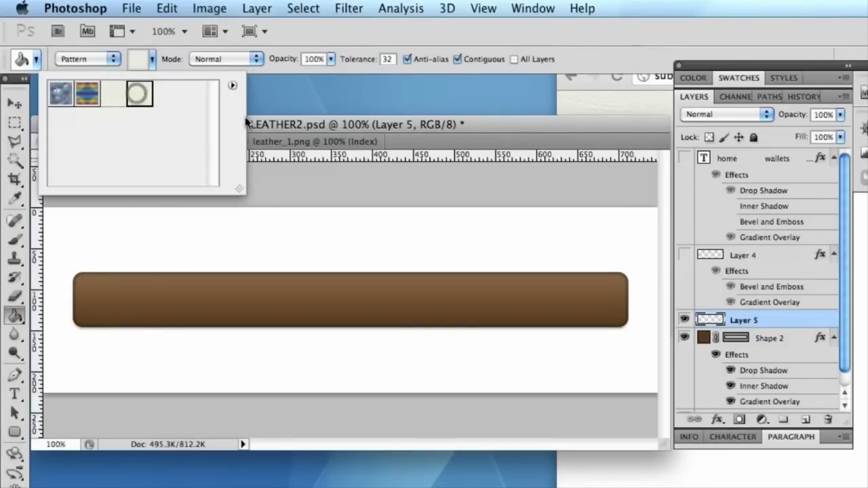
pyautogui.click(275, 114)
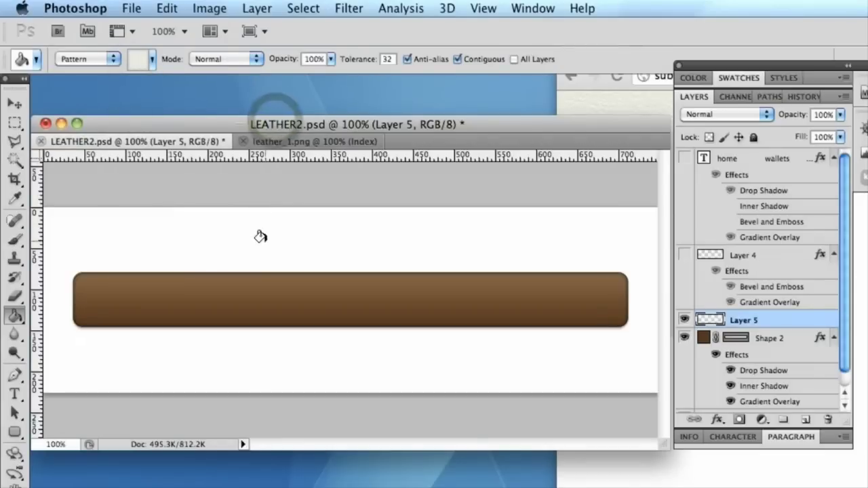
pyautogui.click(289, 251)
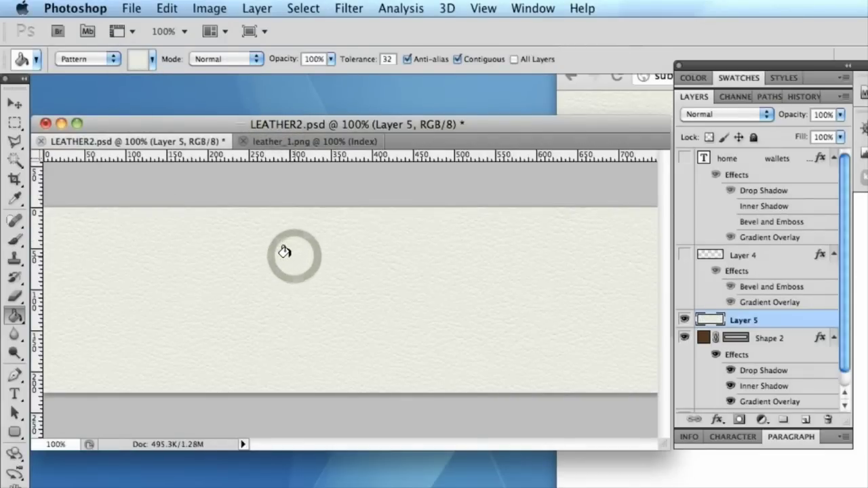
pyautogui.click(8, 101)
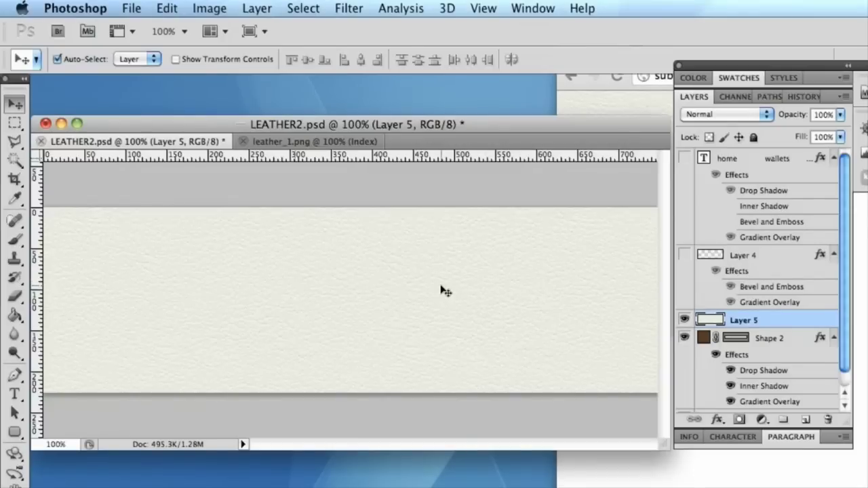
# - Clip Layer 5 to Shape 2 with Cmd+Option+G so the leather fills only the bar
pyautogui.rightClick(738, 321)
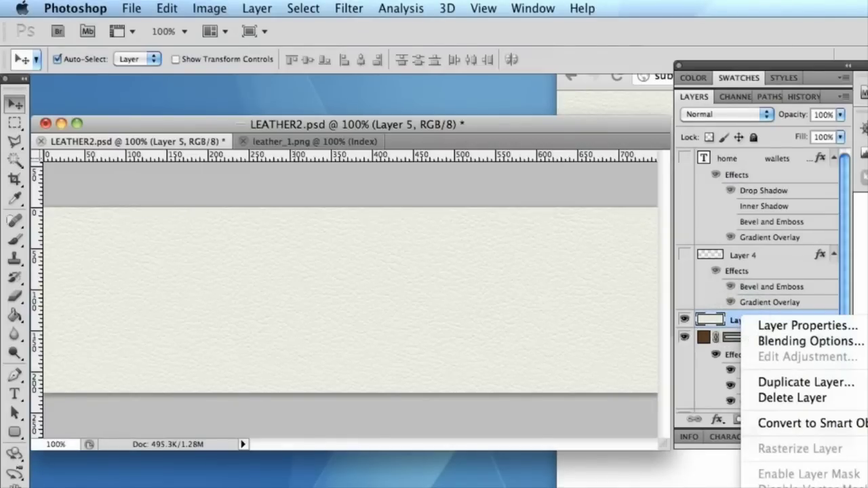
pyautogui.press('super+alt+g')
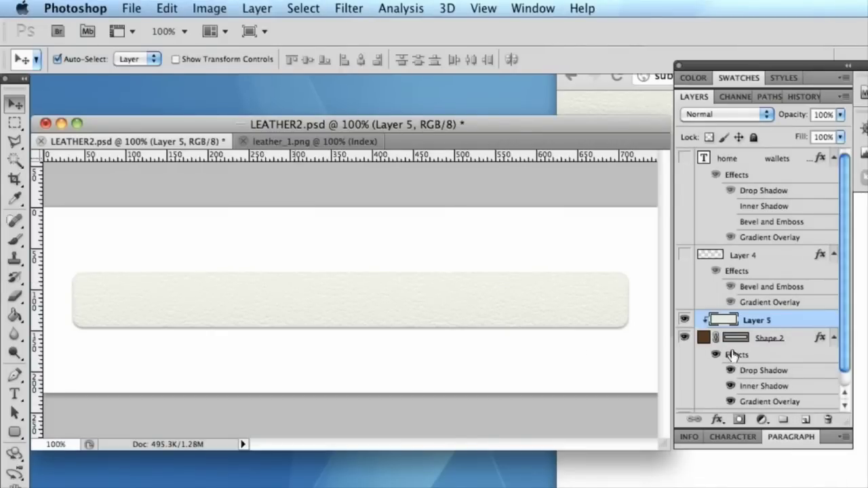
pyautogui.scroll(-1, 756, 366)
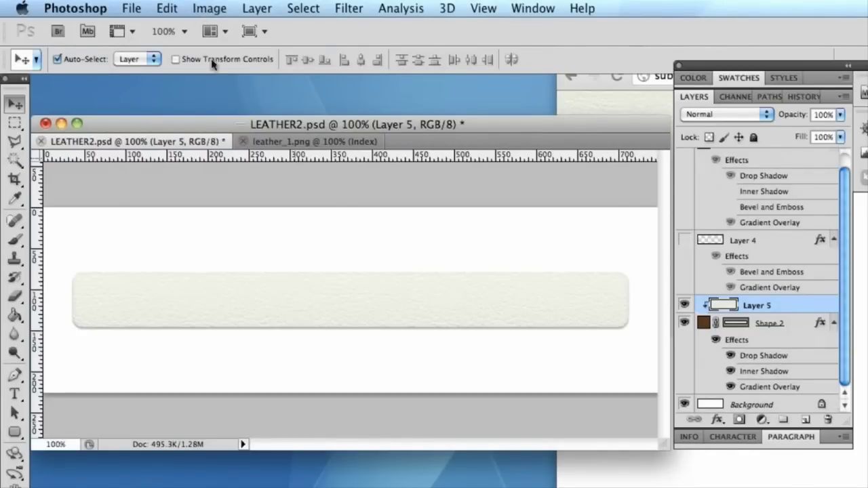
# - Desaturate Layer 5's leather texture and apply Filter > Sharpen
pyautogui.click(210, 8)
pyautogui.moveTo(234, 60)
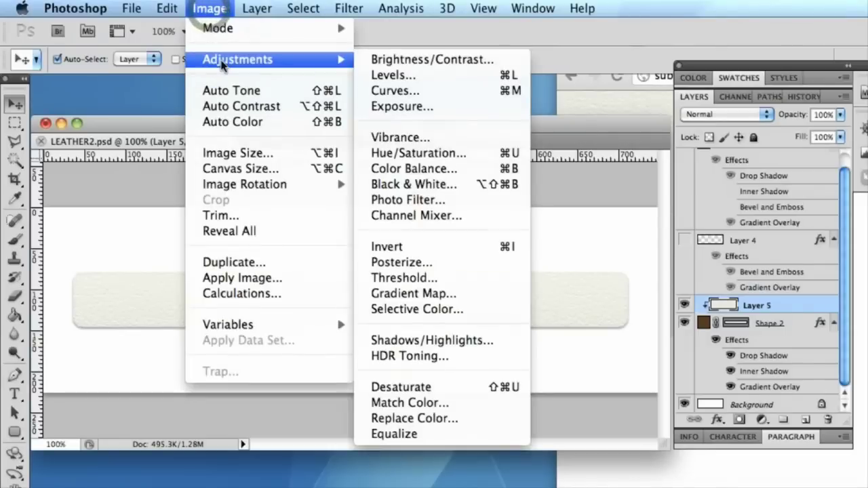
pyautogui.click(417, 387)
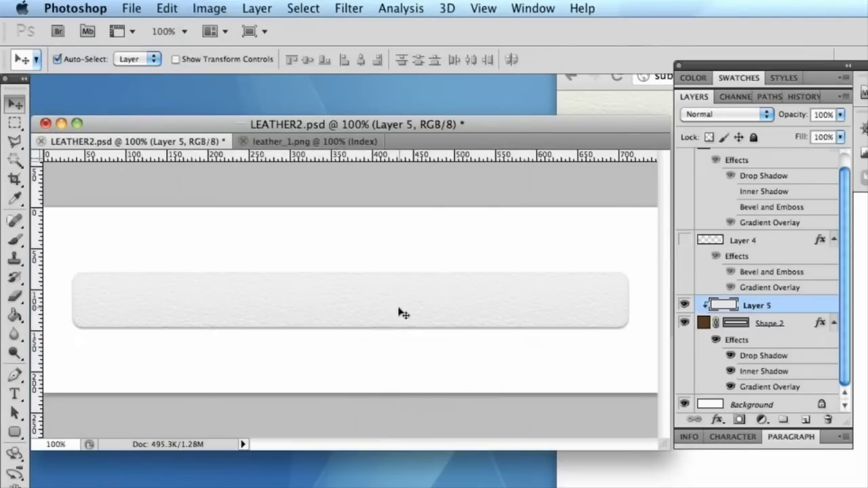
pyautogui.click(349, 8)
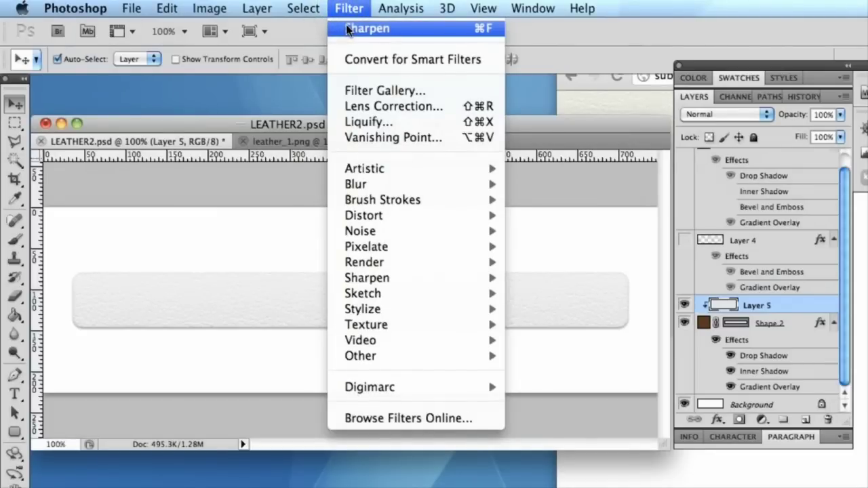
pyautogui.click(346, 27)
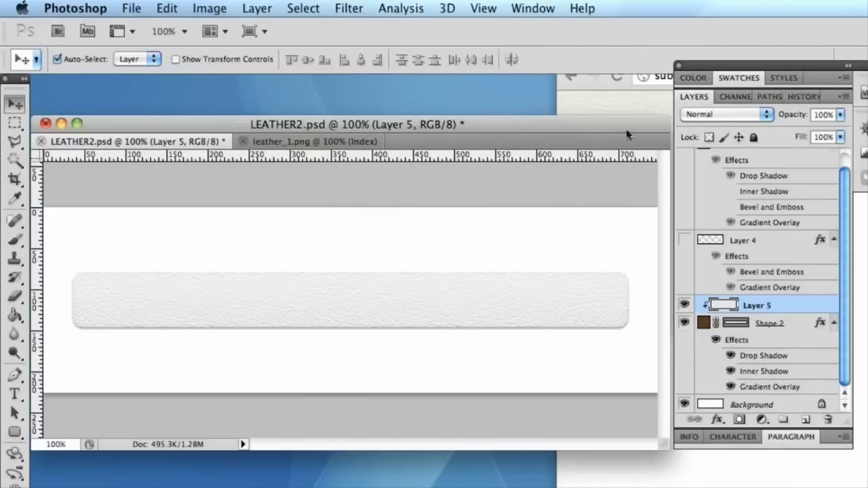
# - Set Layer 5 to Color Burn, nudge the texture and leave opacity at 100%
pyautogui.click(697, 114)
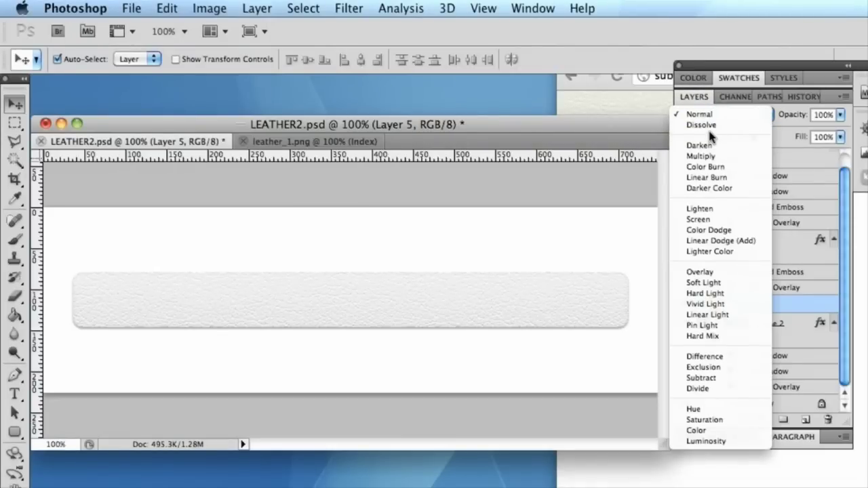
pyautogui.click(707, 167)
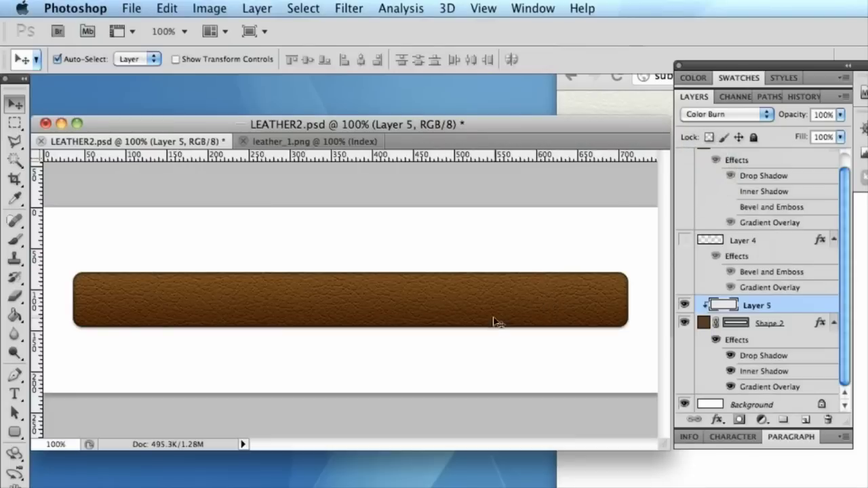
pyautogui.moveTo(496, 313); pyautogui.dragTo(533, 277)
pyautogui.moveTo(840, 114)
pyautogui.mouseDown()
pyautogui.moveTo(840, 134)
pyautogui.moveTo(785, 133)
pyautogui.moveTo(844, 132)
pyautogui.moveTo(827, 124)
pyautogui.mouseUp()
# - Make Layer 4's dashed stitching and the menu-labels text layer visible
pyautogui.click(684, 240)
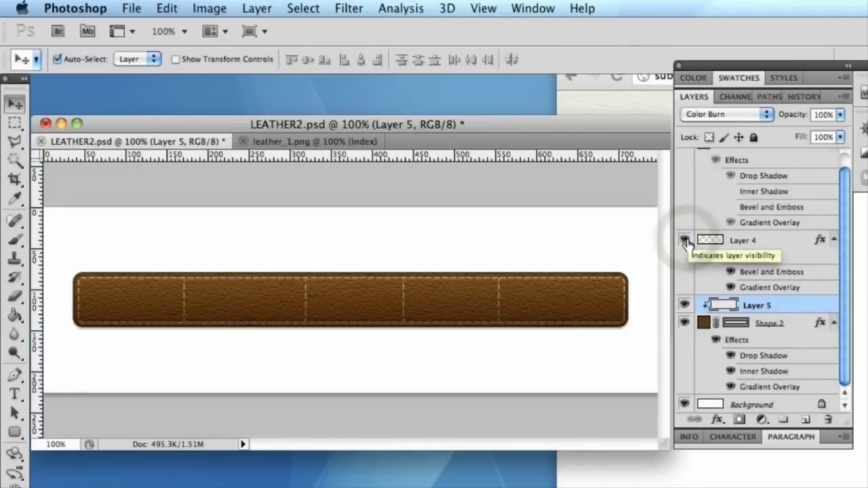
pyautogui.scroll(1, 689, 171)
pyautogui.click(684, 158)
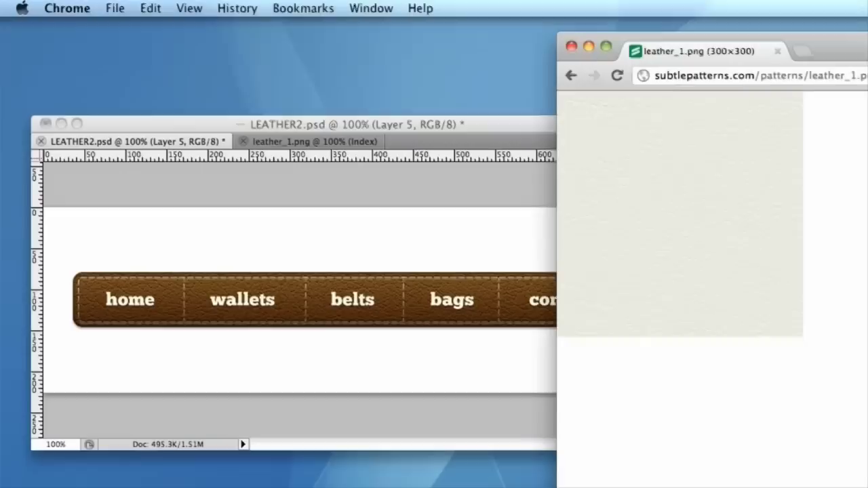
# - Go back from the leather_1.png image to the top of Subtle Patterns' 'leather' search results
pyautogui.click(859, 217)
pyautogui.click(573, 75)
pyautogui.moveTo(795, 58); pyautogui.dragTo(339, 57)
pyautogui.scroll(6, 481, 189)
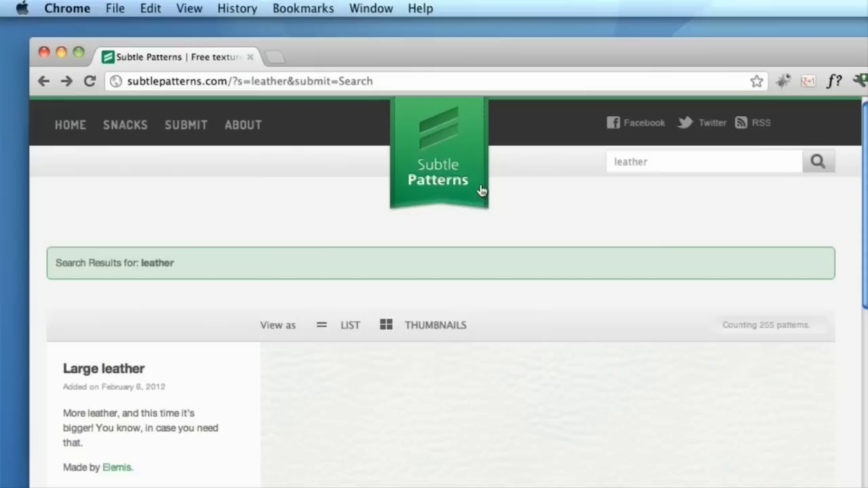